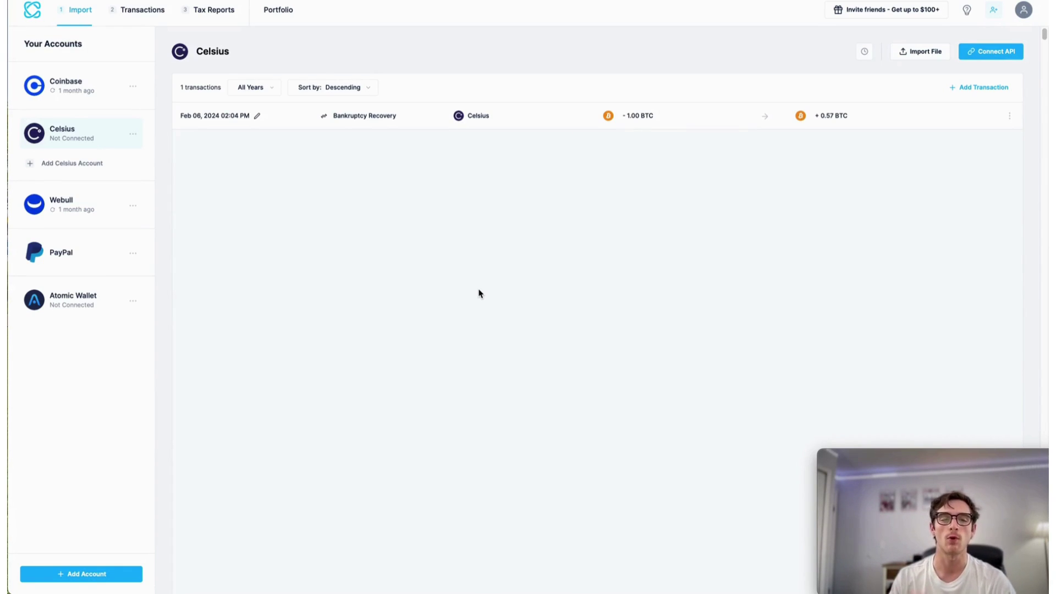
# Add an Ethereum account from the Blockchain-filtered Add Account platform list.
pyautogui.click(123, 574)
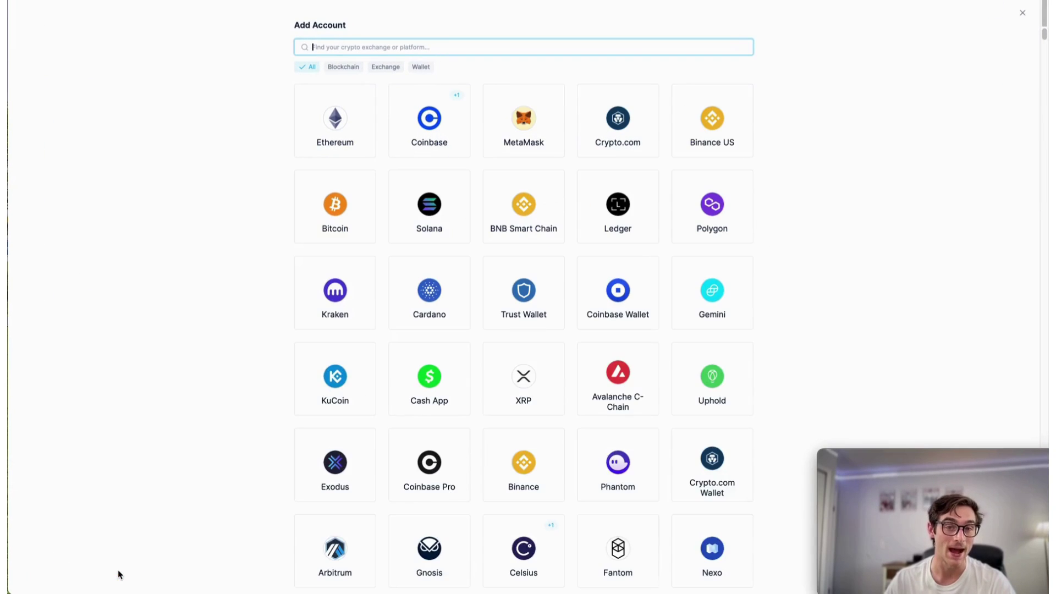
pyautogui.click(344, 67)
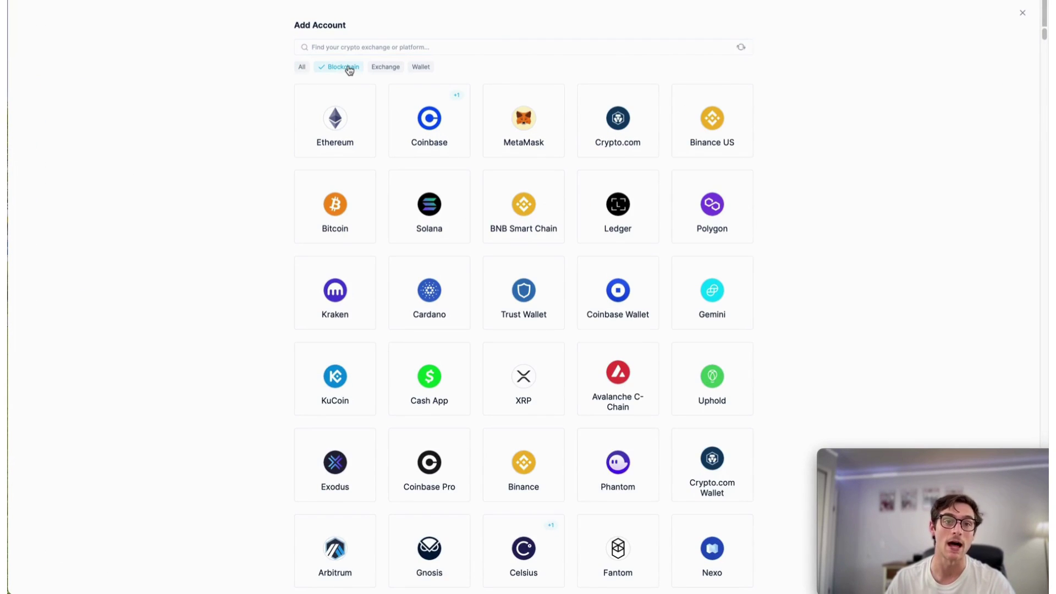
pyautogui.click(342, 120)
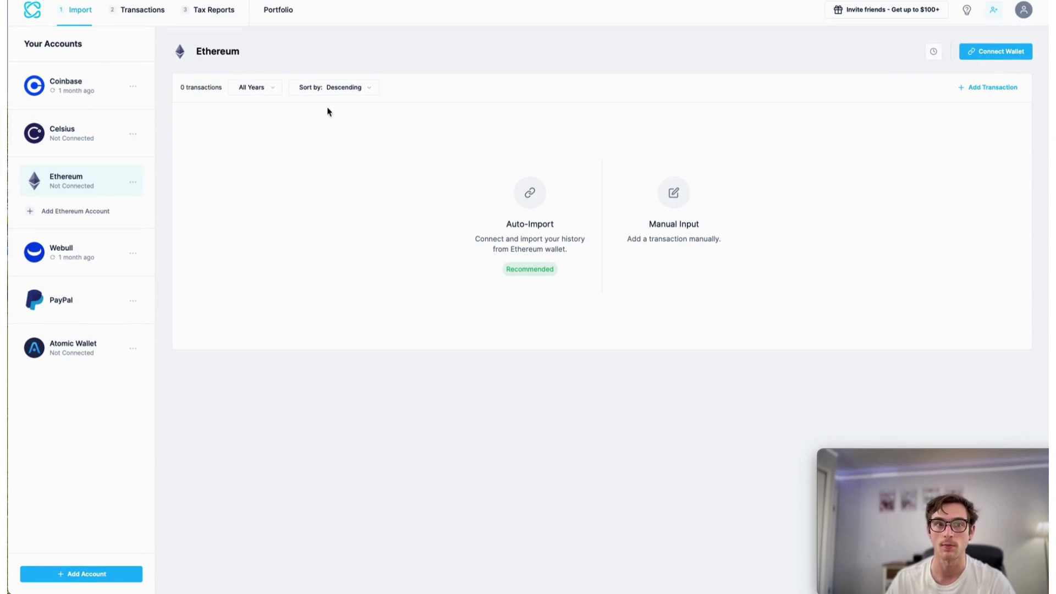
# Paste the wallet's public address into Connect Wallet, then close the dialog.
pyautogui.click(1003, 53)
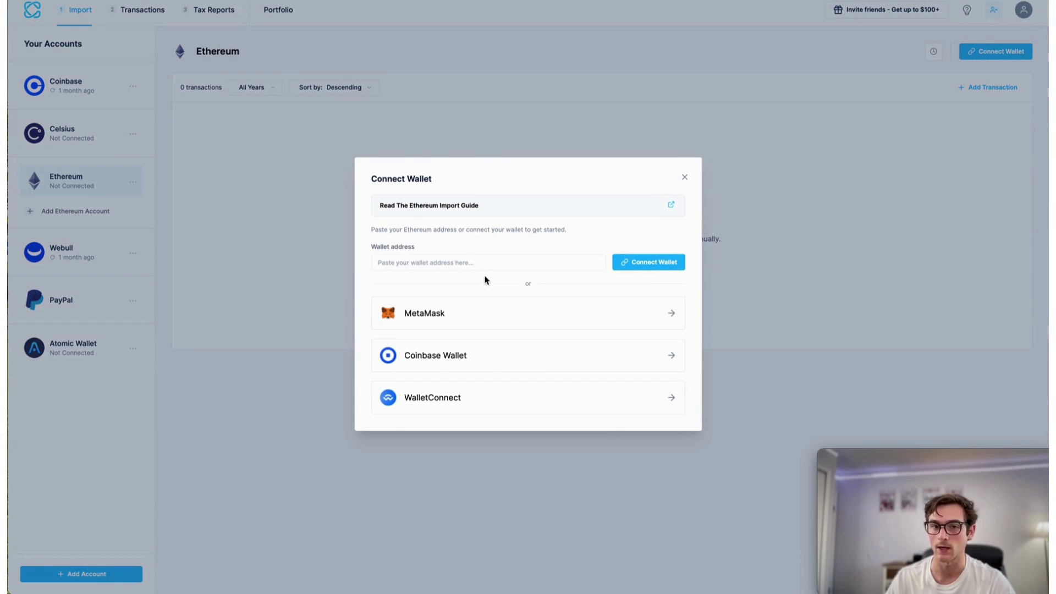
pyautogui.click(476, 265)
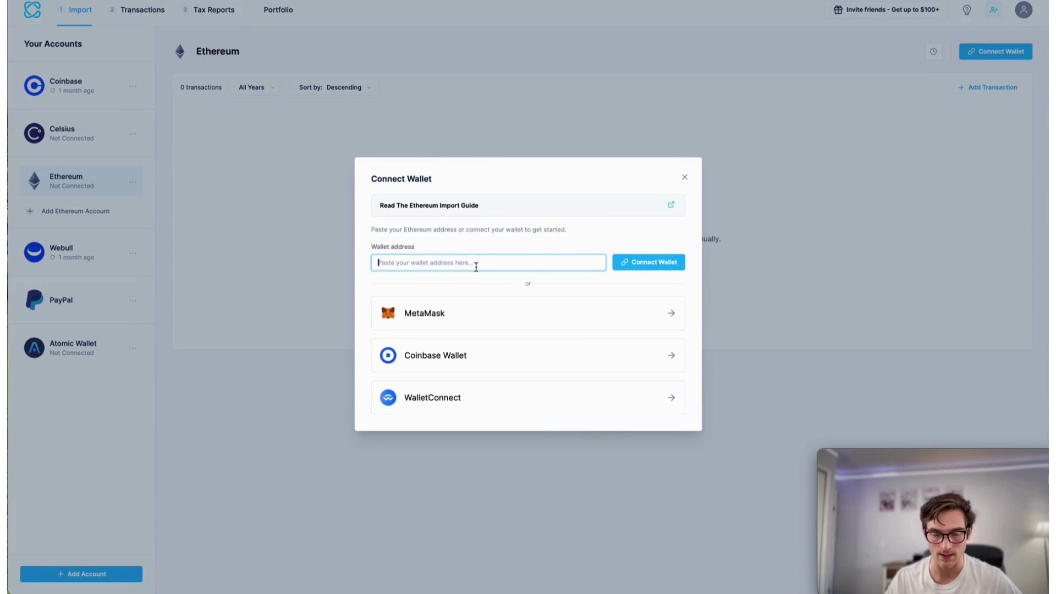
pyautogui.write('0xc63d6ea064f65f3c0836f6d69e86ac371d03250d')
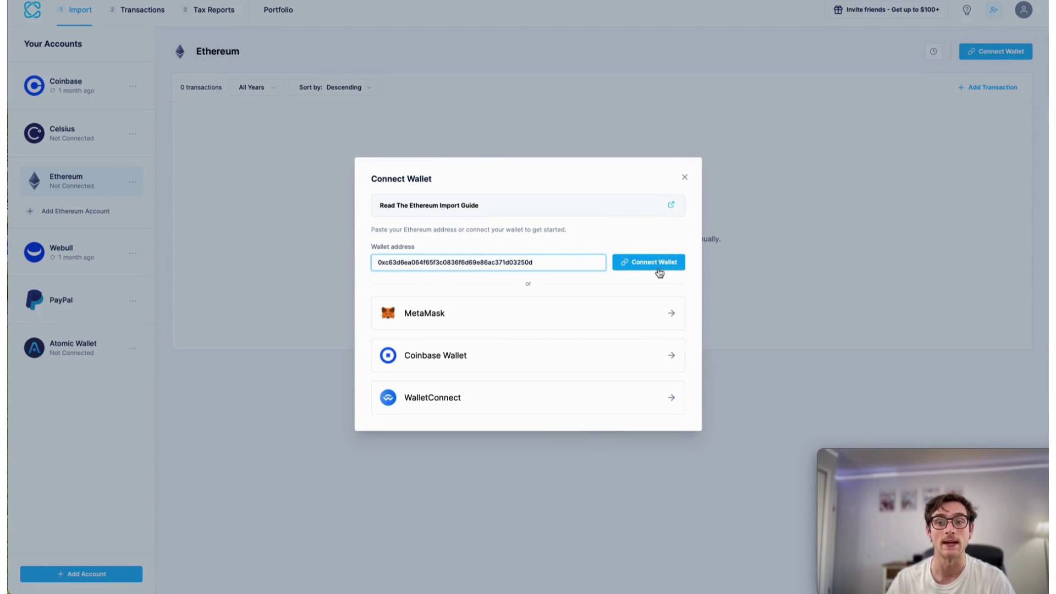
pyautogui.click(835, 270)
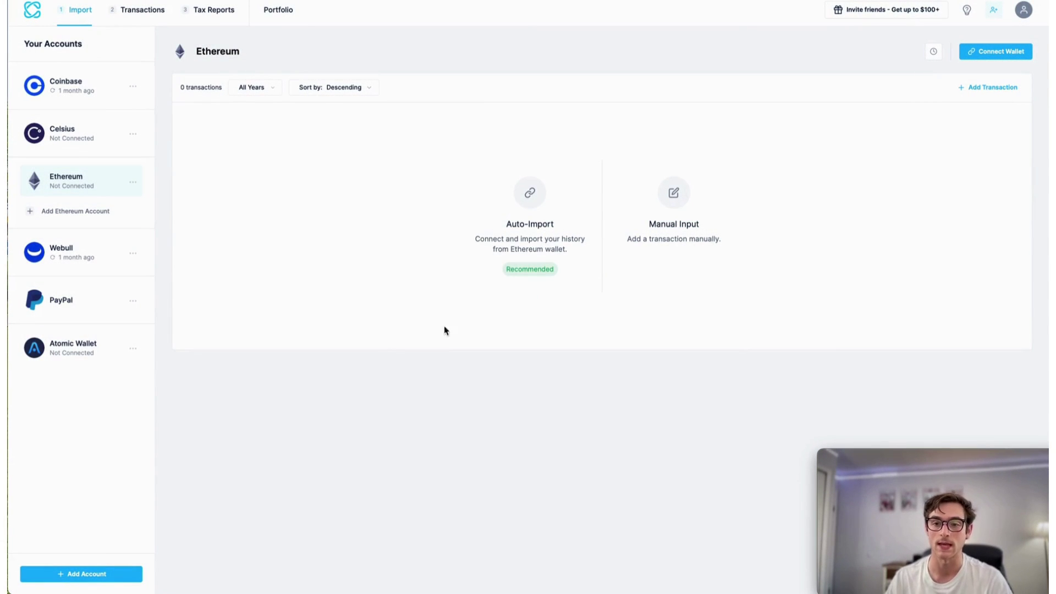
# Add a MetaMask account from the Add Account platform grid.
pyautogui.click(117, 579)
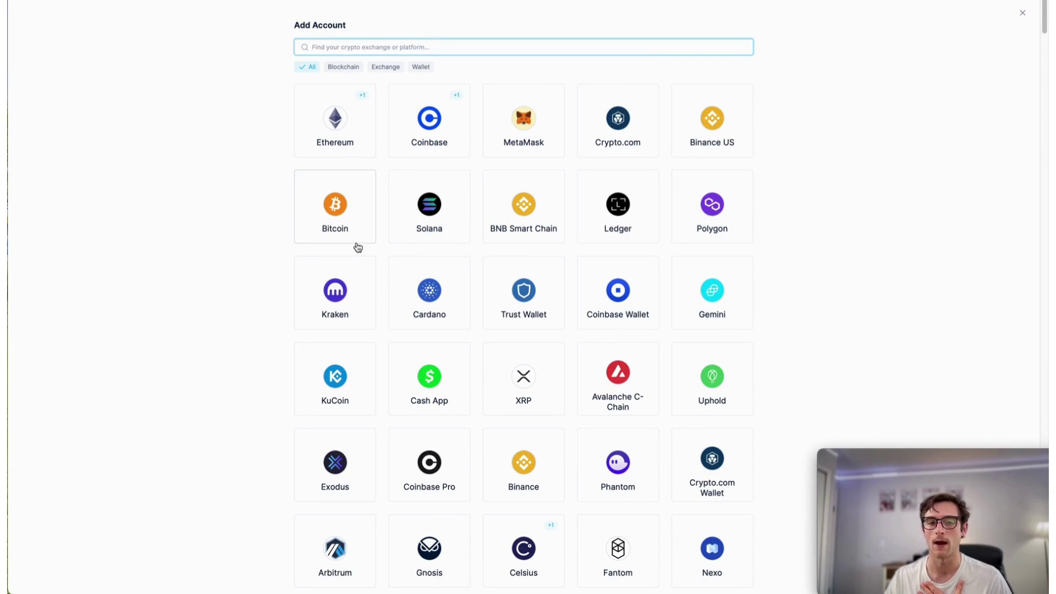
pyautogui.click(522, 114)
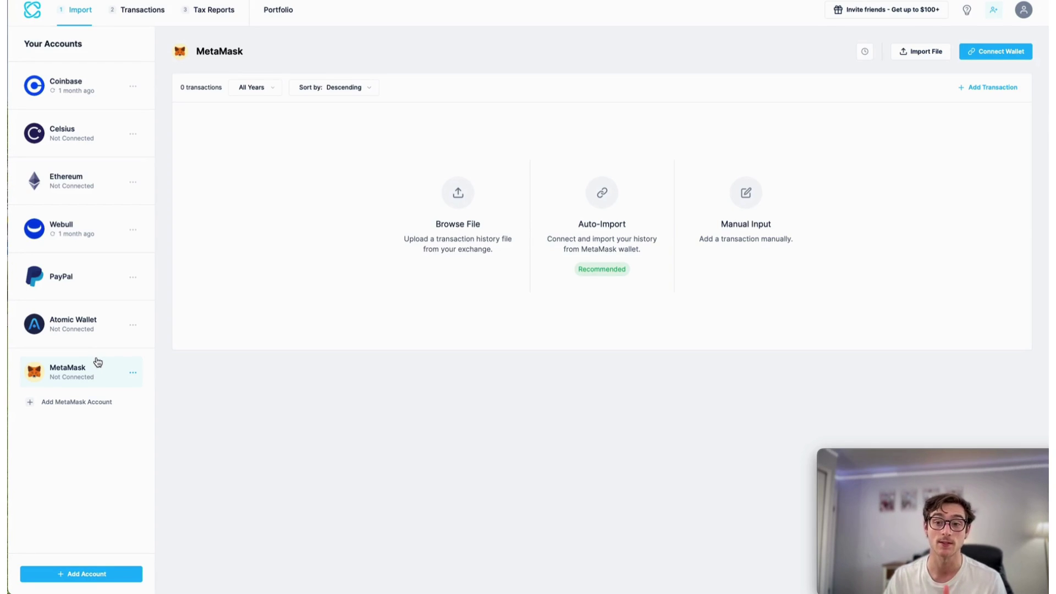
pyautogui.moveTo(474, 583)
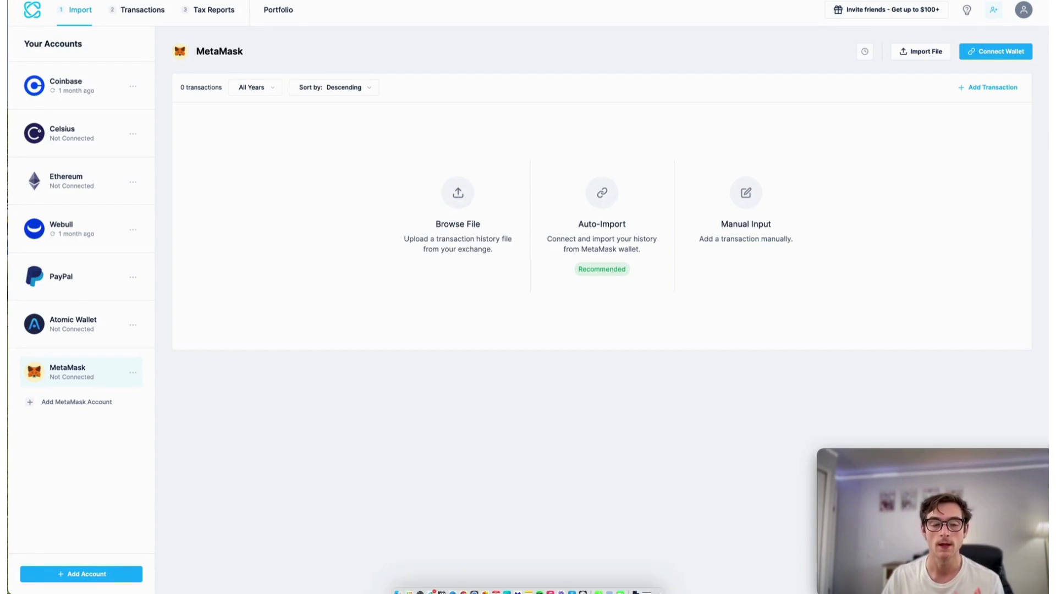
pyautogui.moveTo(473, 583); pyautogui.dragTo(516, 307)
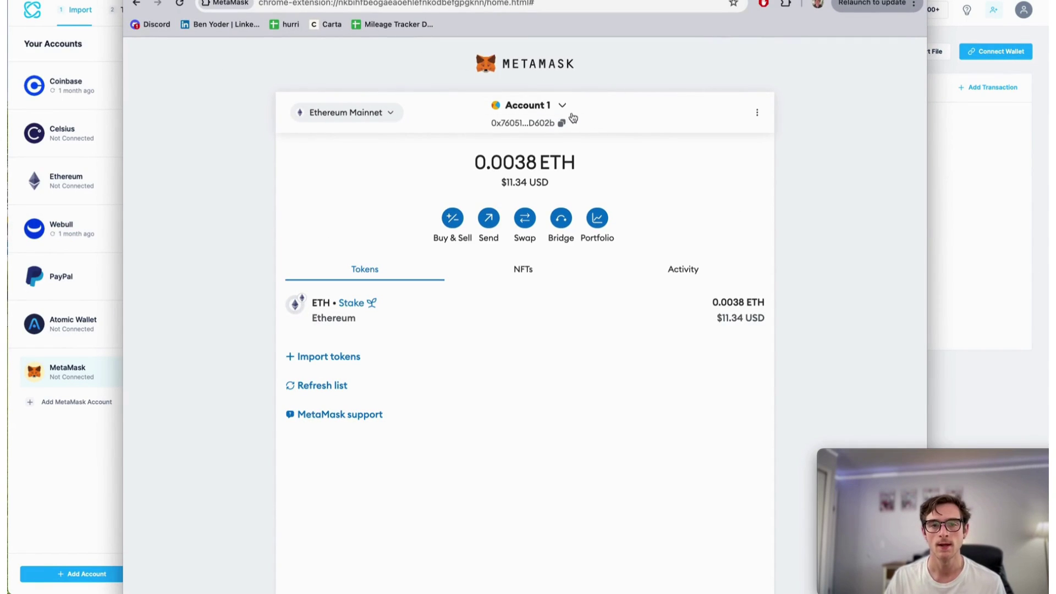
pyautogui.click(552, 112)
pyautogui.click(690, 180)
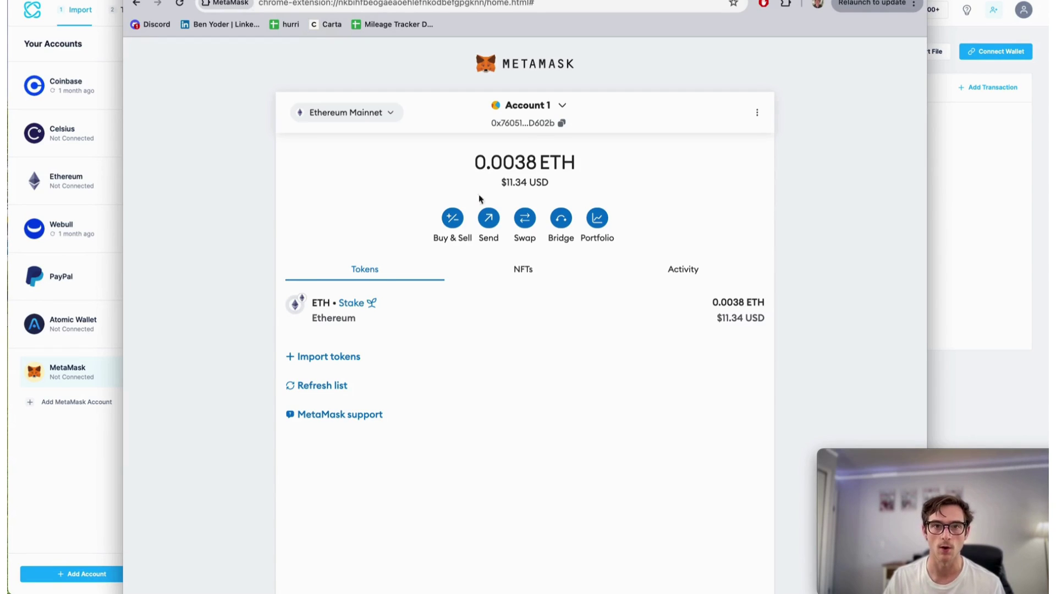
pyautogui.click(93, 495)
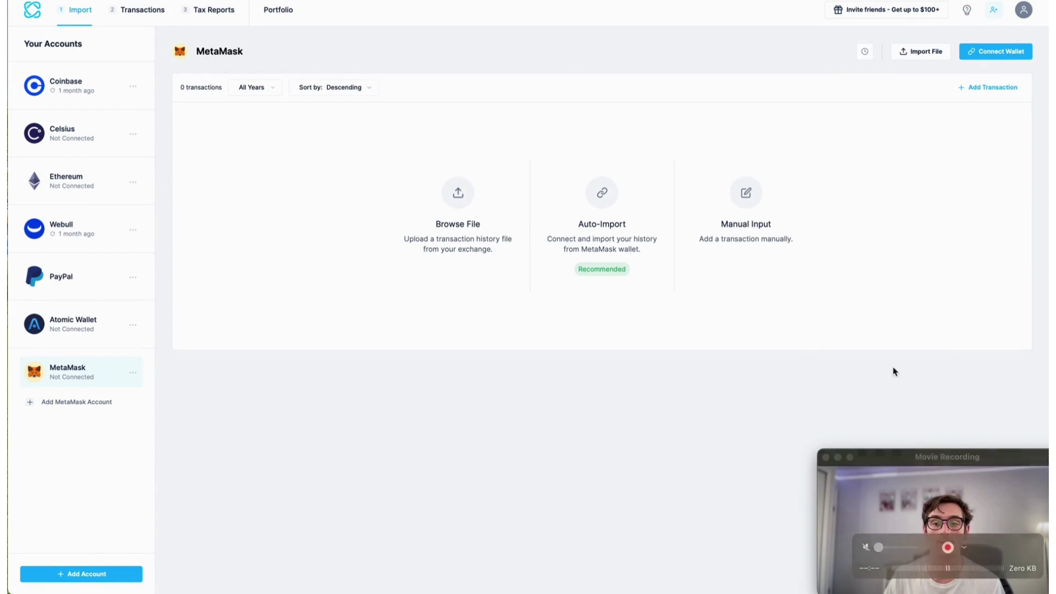
# Paste the wallet address into the Connect MetaMask dialog, keeping Ethereum as the blockchain.
pyautogui.click(996, 55)
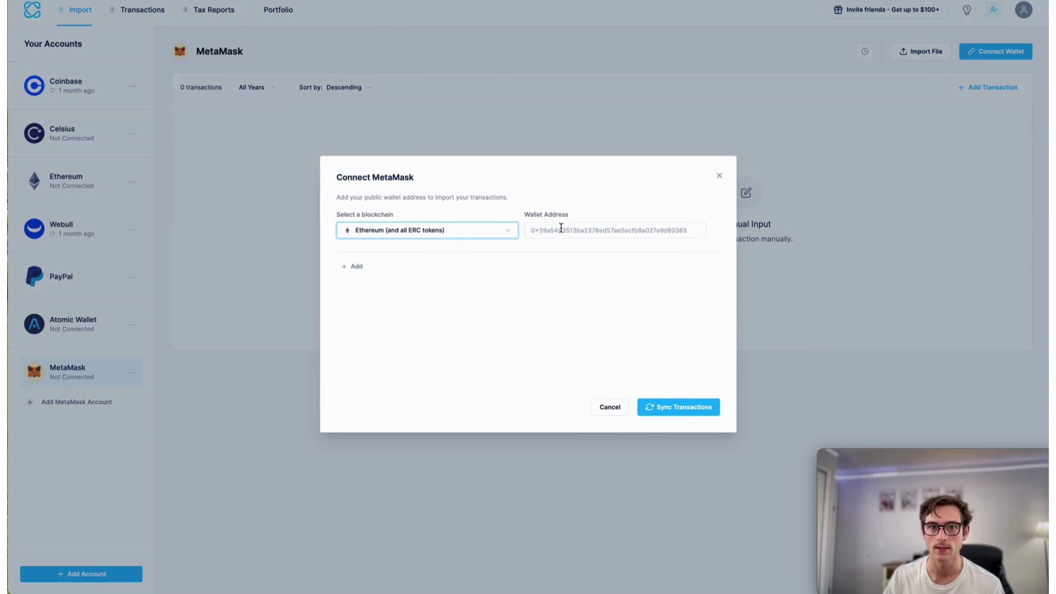
pyautogui.click(560, 232)
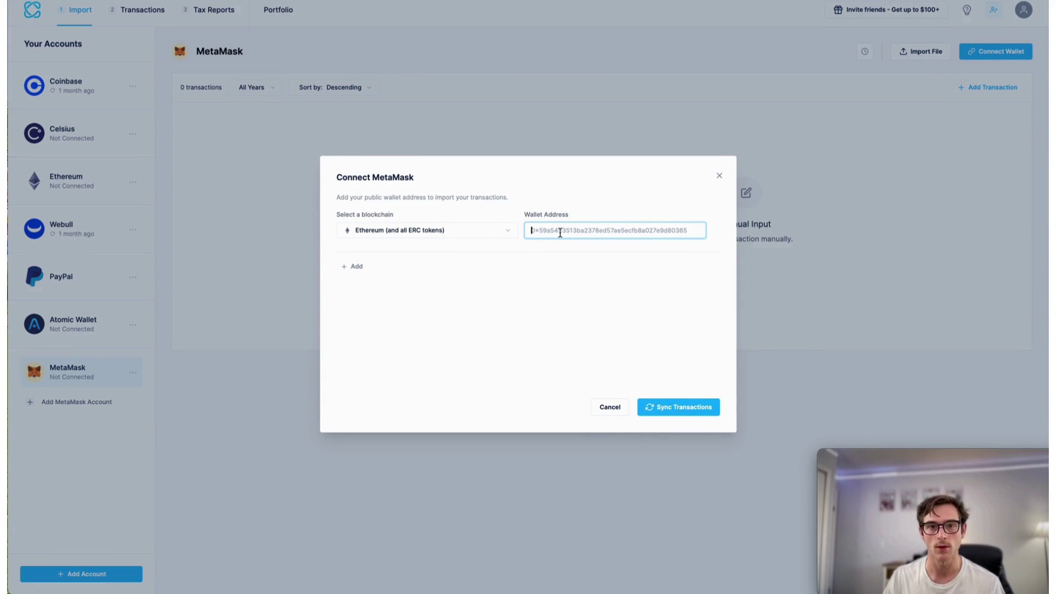
pyautogui.write('0xc63d6ea064f65f3c0836f6d69e86ac371d03250d')
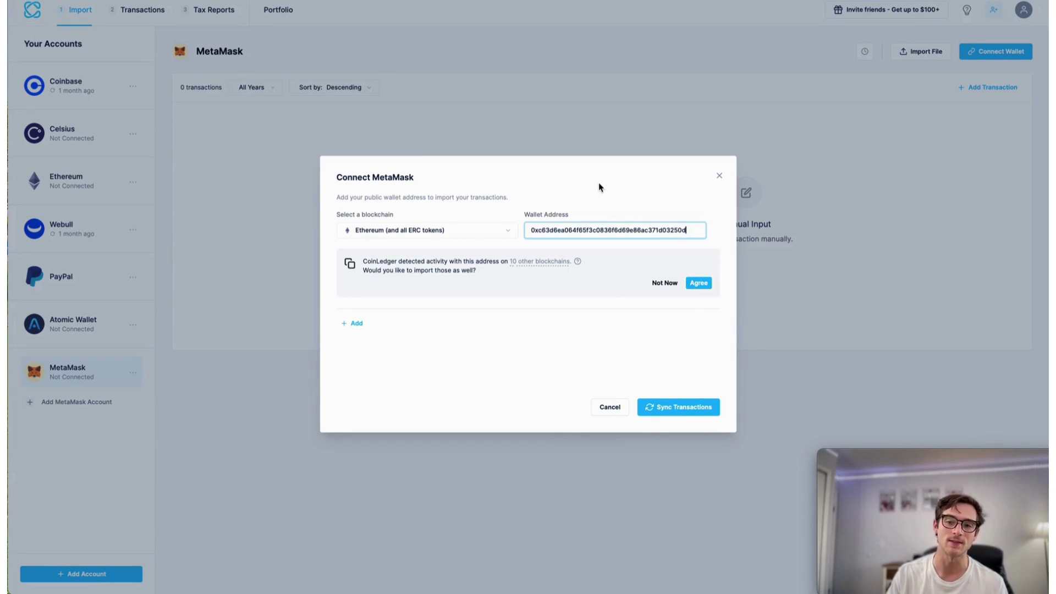
pyautogui.click(394, 231)
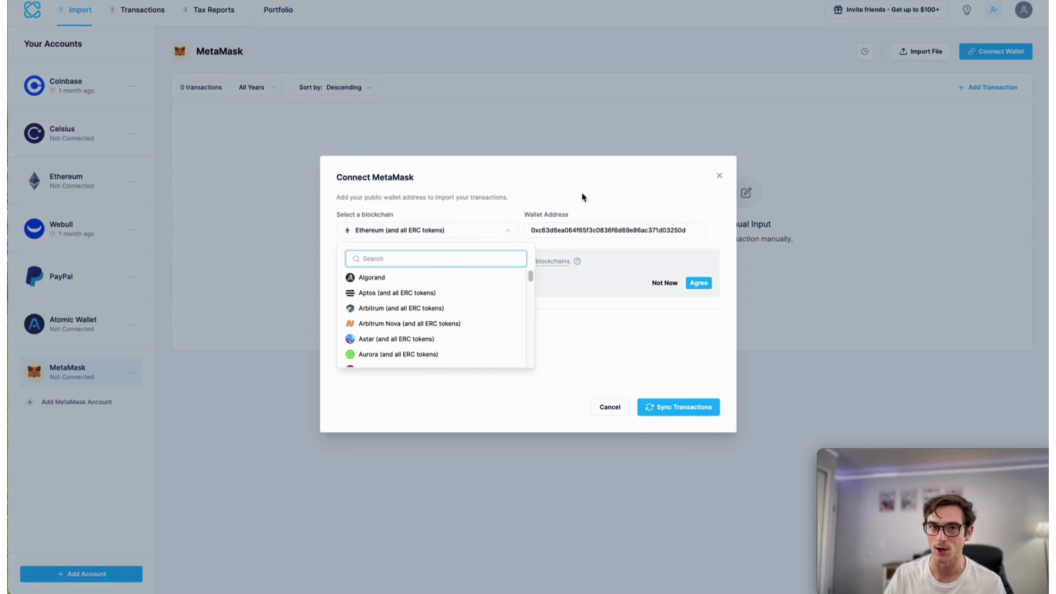
pyautogui.click(572, 244)
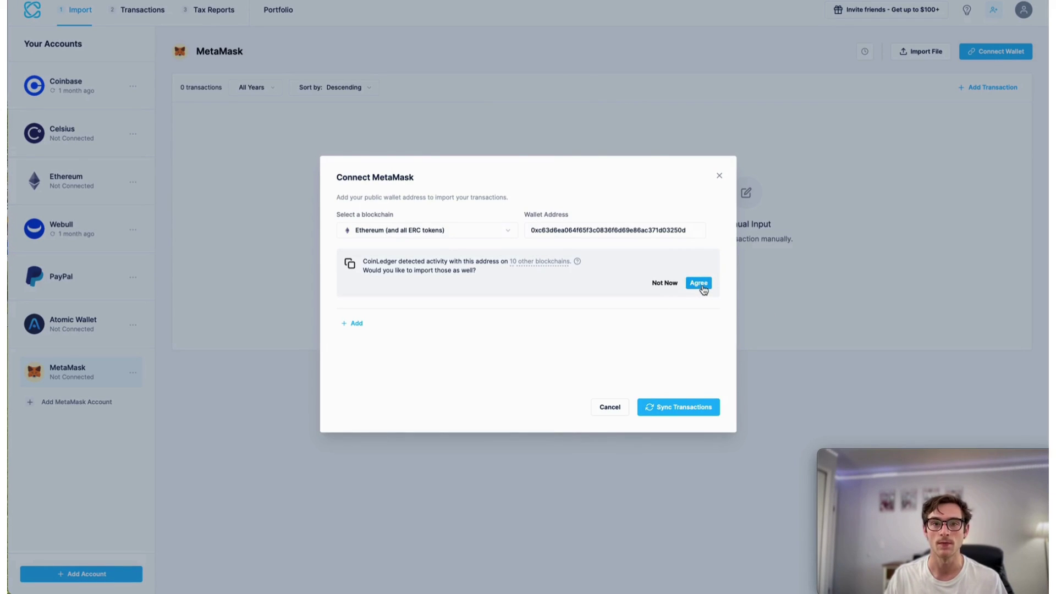
# Include the 10 other blockchains and sync the wallet's transactions across all 11 chains.
pyautogui.click(699, 285)
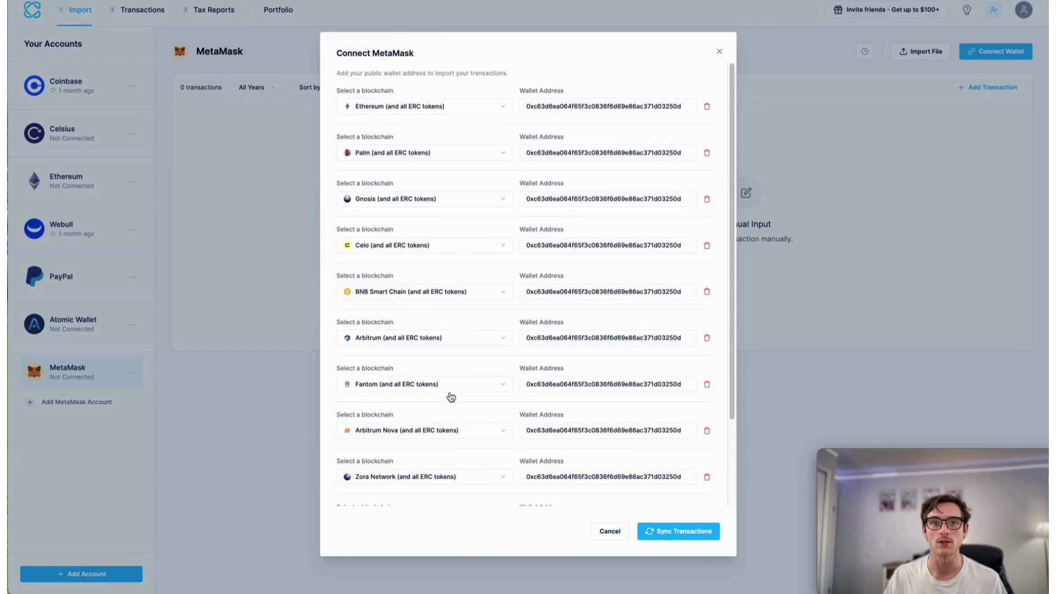
pyautogui.scroll(-4, 511, 449)
pyautogui.scroll(4, 407, 388)
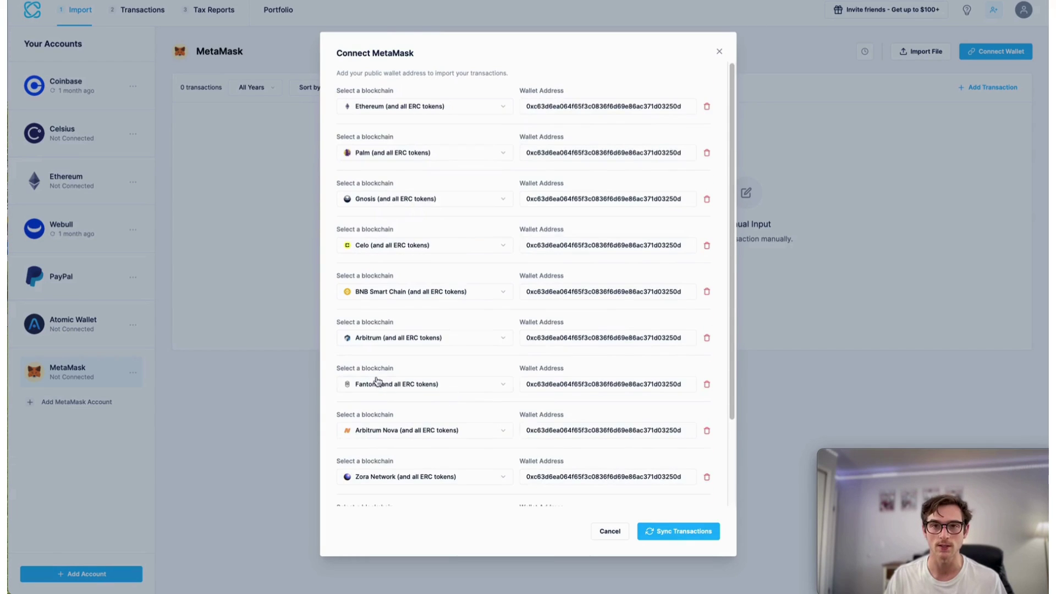
pyautogui.scroll(-4, 431, 402)
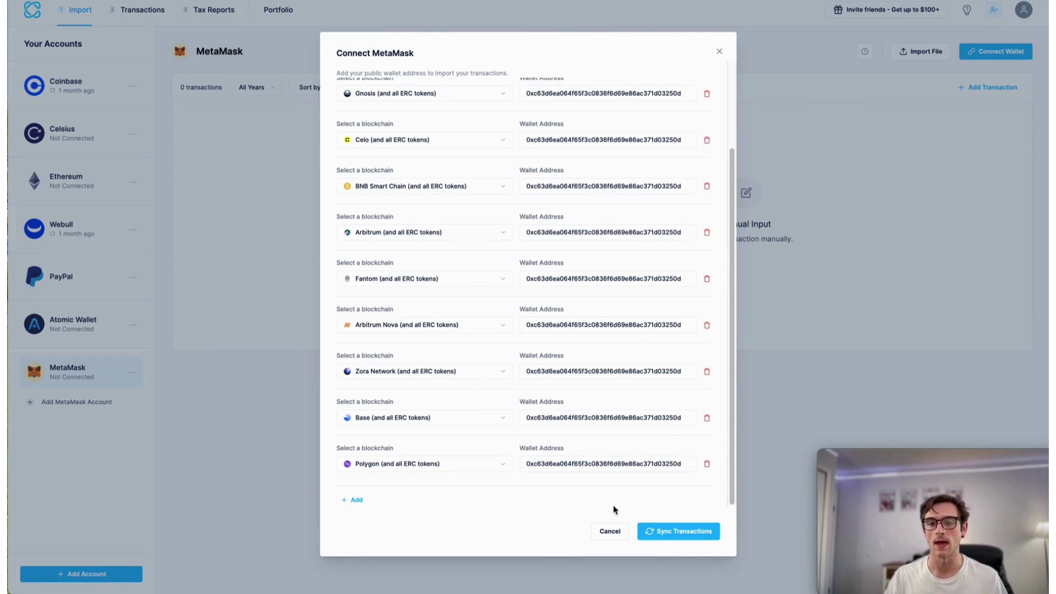
pyautogui.click(692, 533)
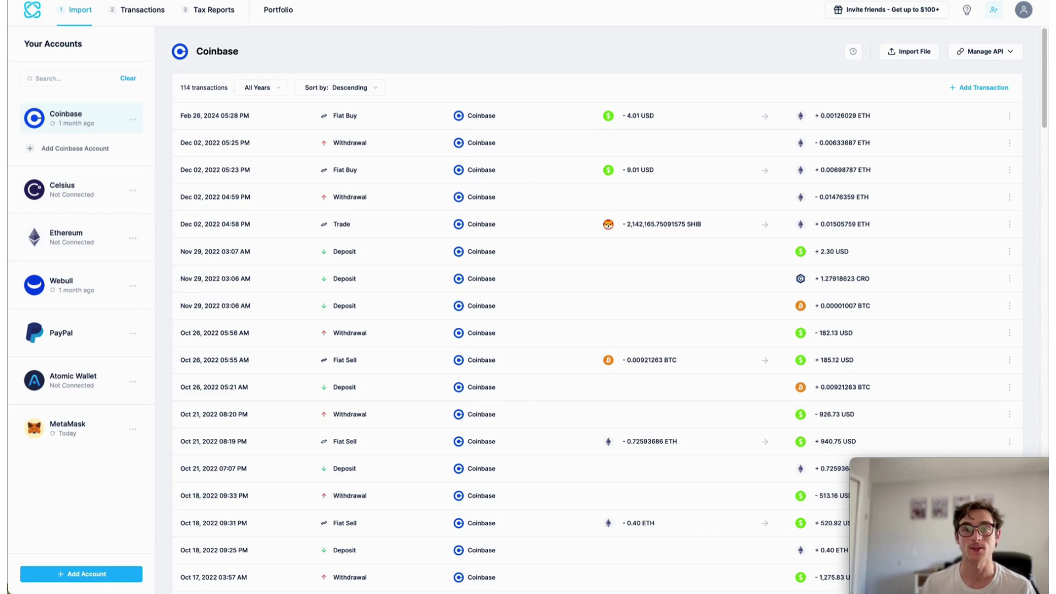
# Open the MetaMask account's 967 transactions and check its 11 connected addresses.
pyautogui.click(75, 429)
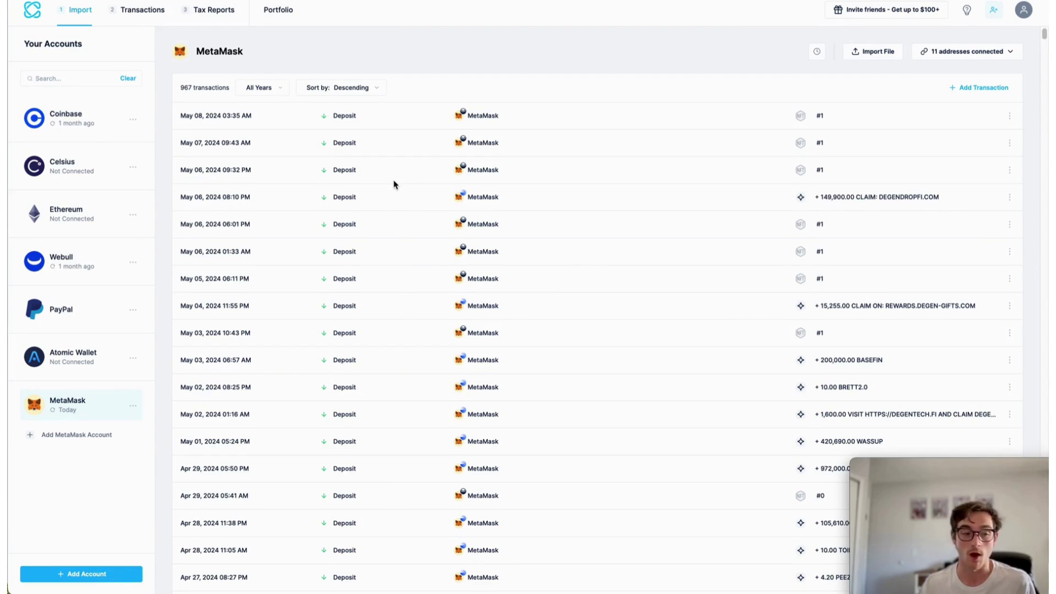
pyautogui.click(948, 53)
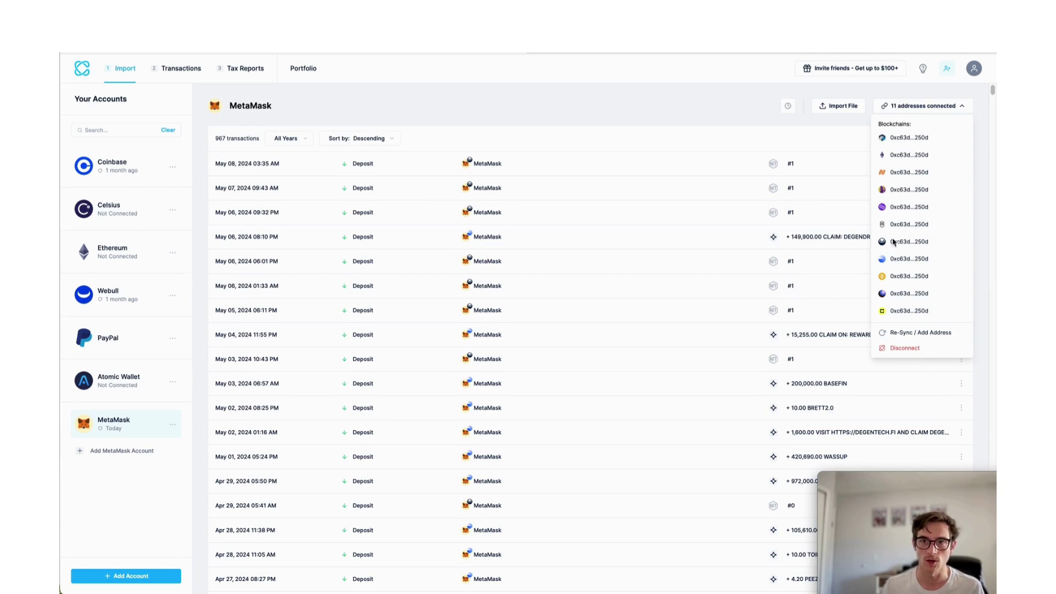
pyautogui.click(623, 162)
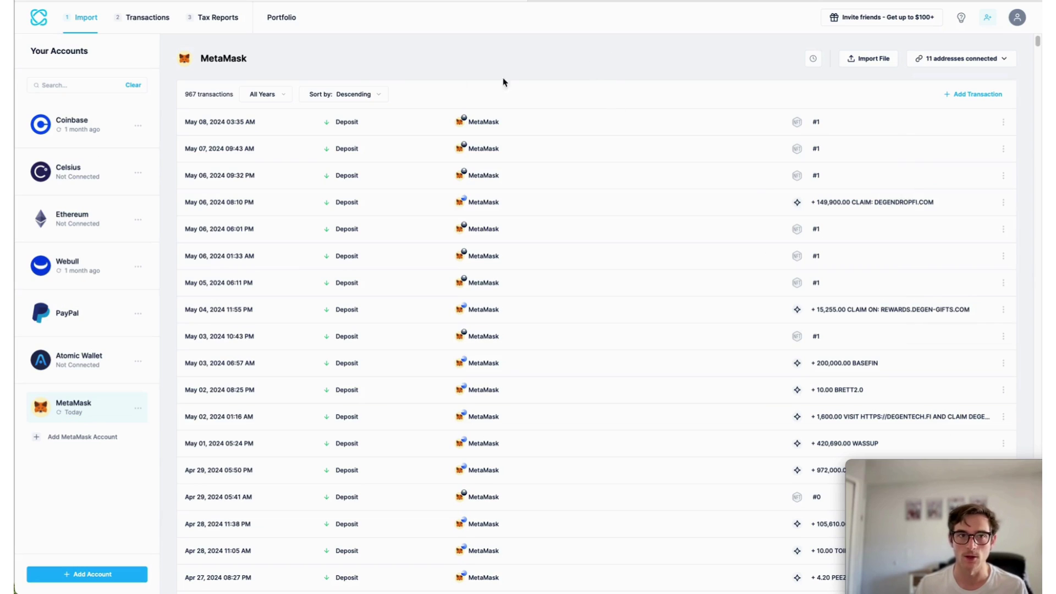
# Review the combined transaction list, dismissing the cost-basis tip, then view the 2023 tax report.
pyautogui.click(139, 19)
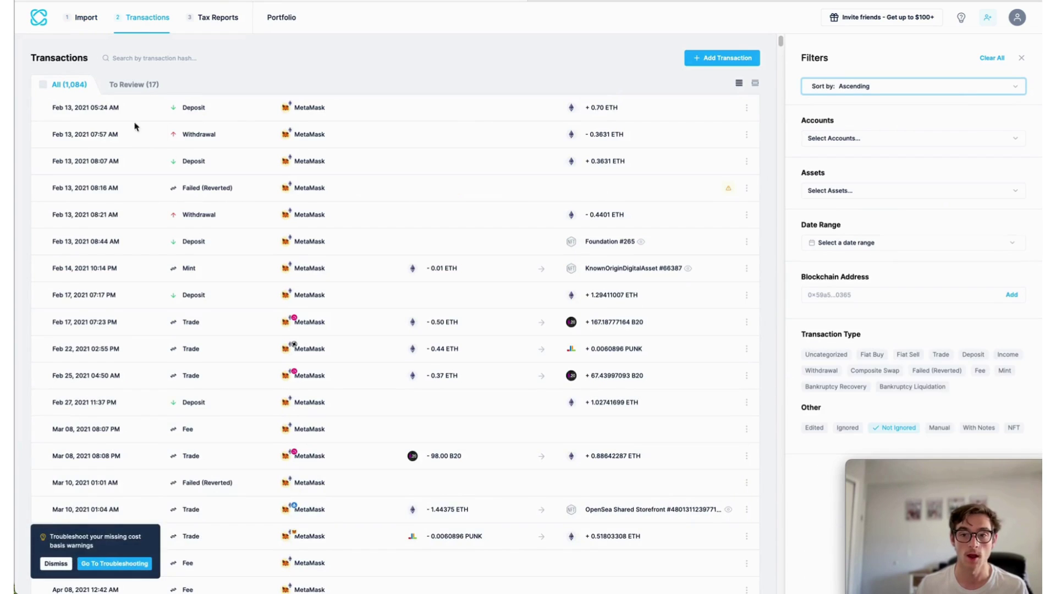
pyautogui.click(46, 566)
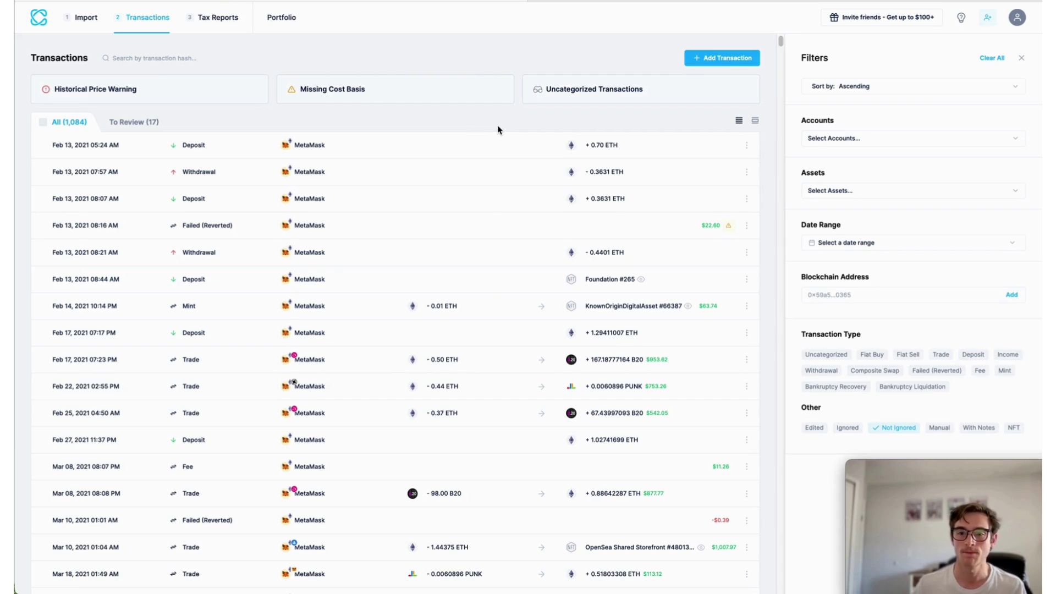
pyautogui.click(229, 25)
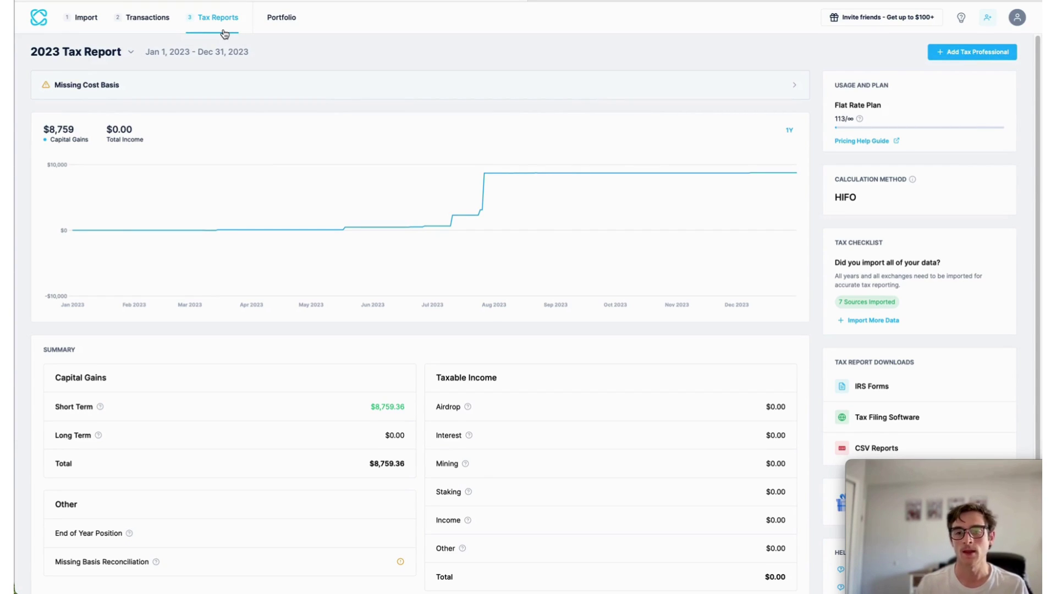
pyautogui.scroll(-3, 778, 325)
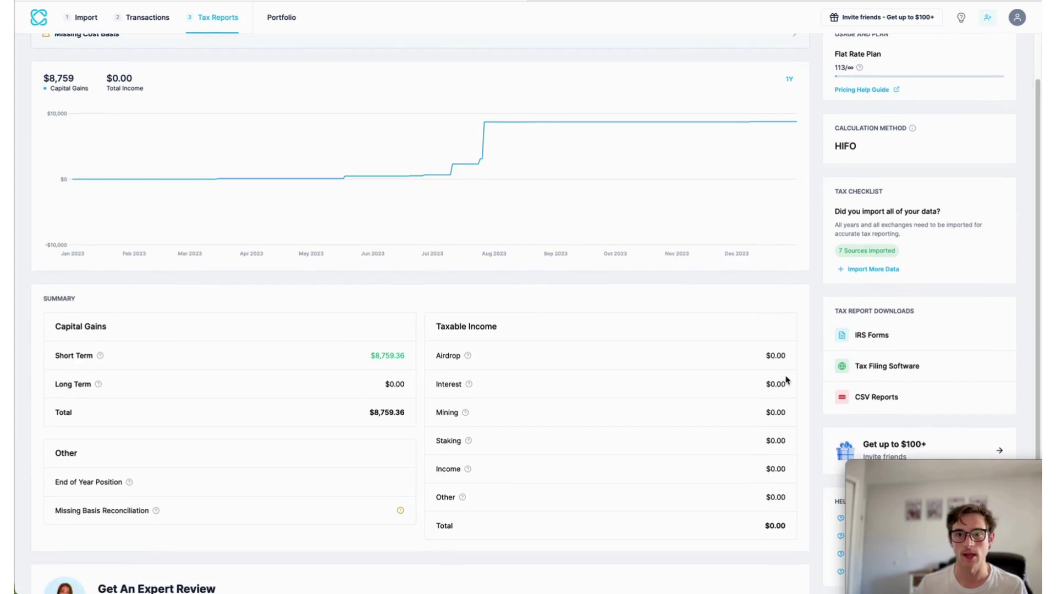
pyautogui.scroll(3, 776, 374)
pyautogui.scroll(-3, 768, 370)
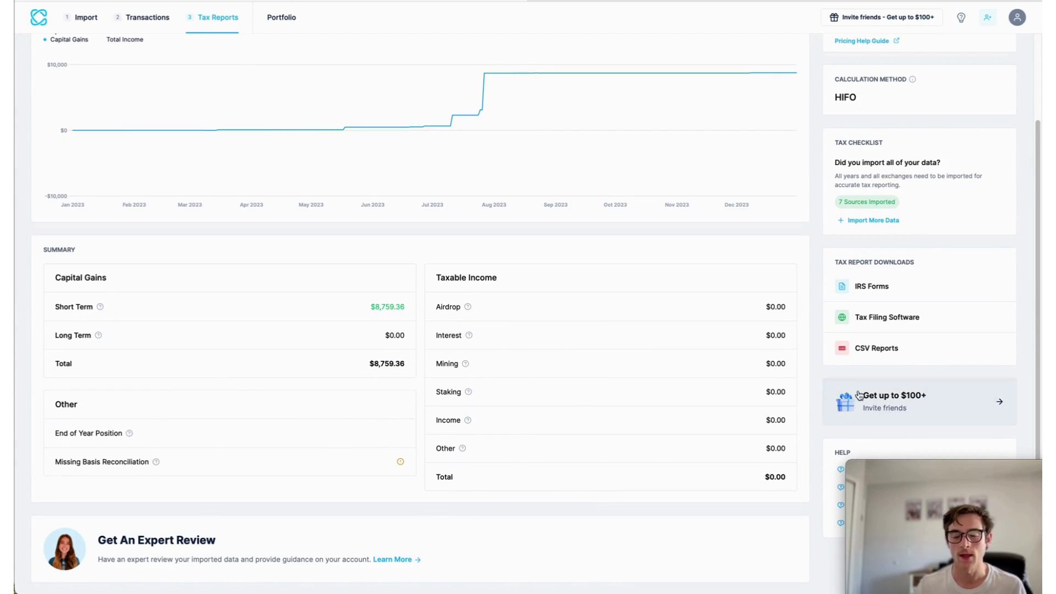
pyautogui.click(905, 295)
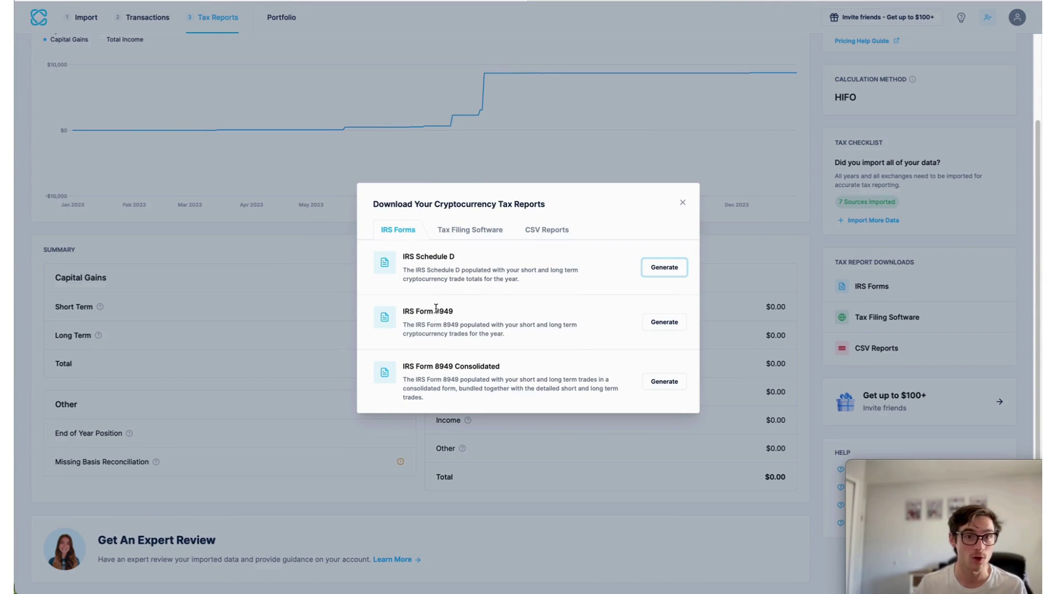
pyautogui.click(460, 229)
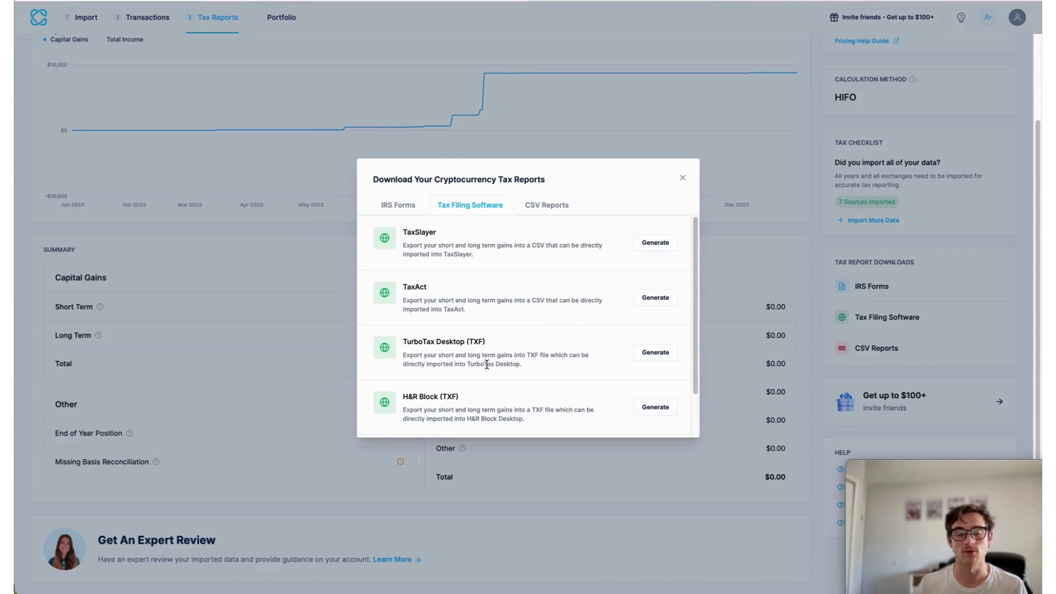
pyautogui.scroll(-2, 487, 364)
pyautogui.scroll(2, 500, 409)
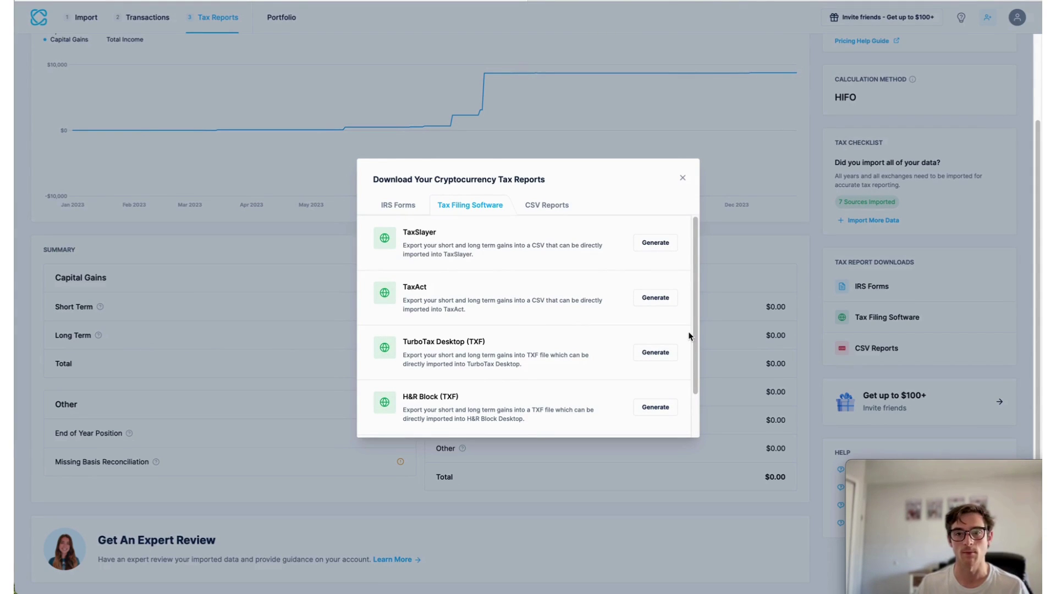
pyautogui.click(352, 59)
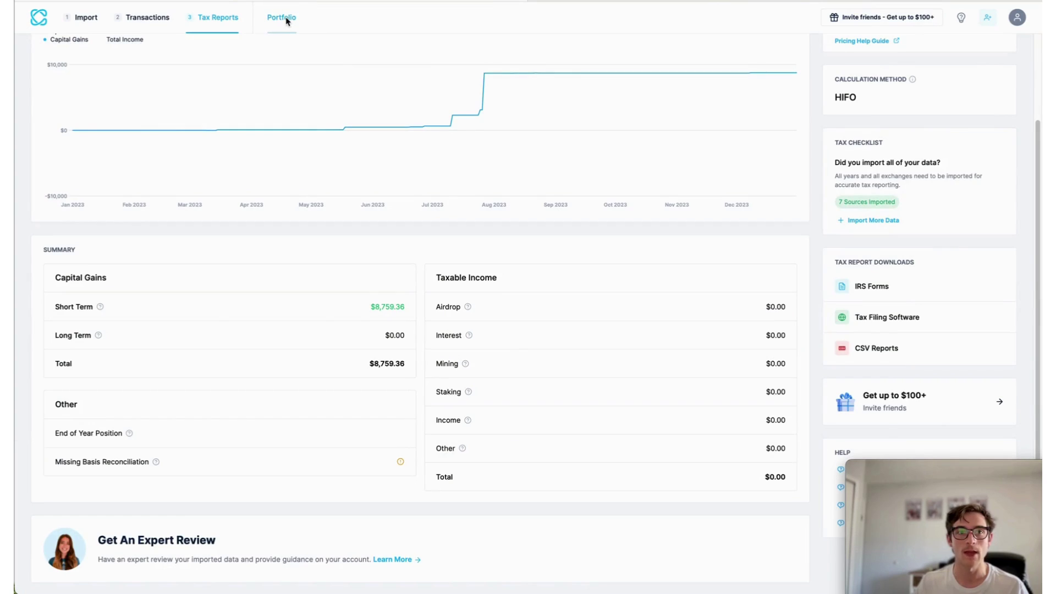
# View the portfolio chart across the 1D, 1W, 1M, 1Y and ALL ranges.
pyautogui.click(283, 18)
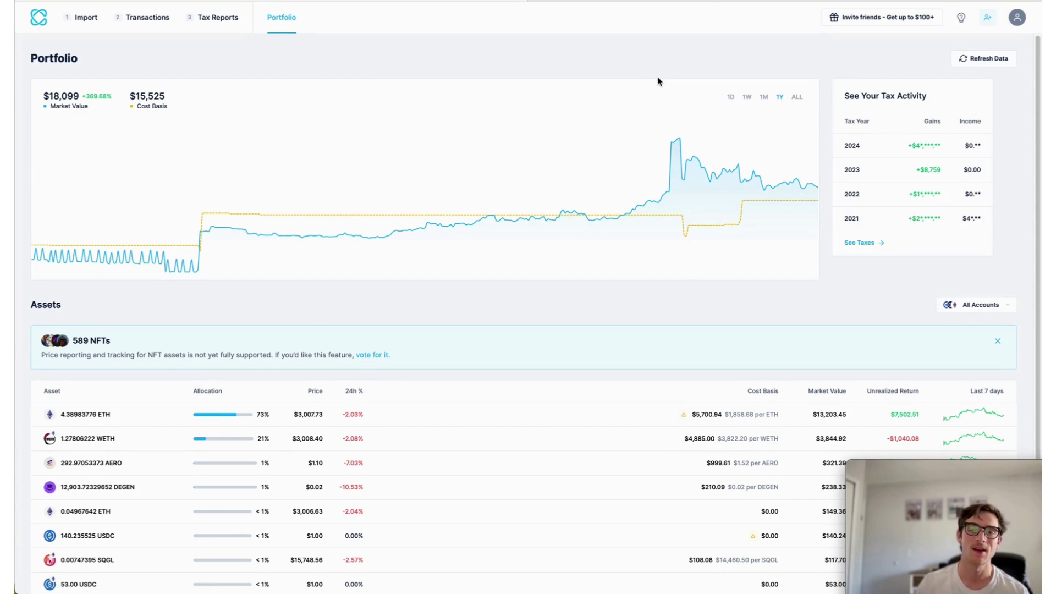
pyautogui.click(730, 98)
pyautogui.click(747, 98)
pyautogui.click(763, 99)
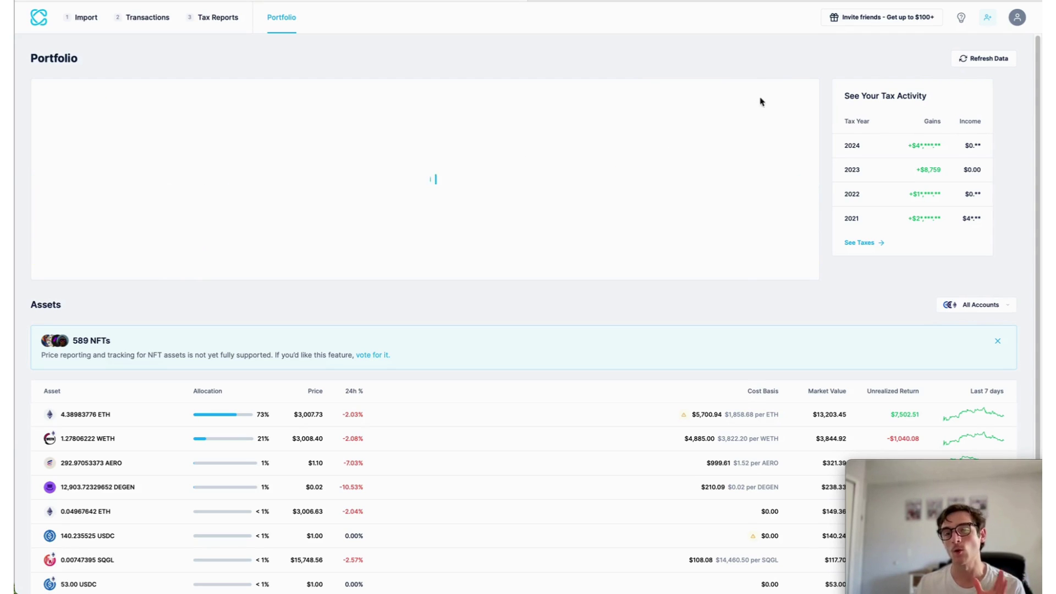
pyautogui.click(786, 98)
pyautogui.click(804, 102)
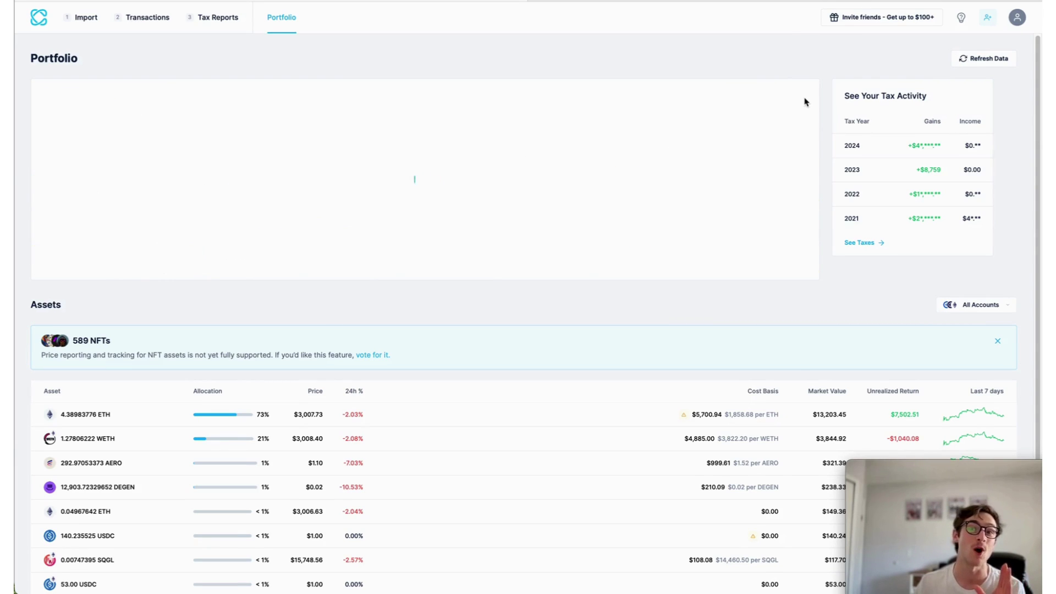